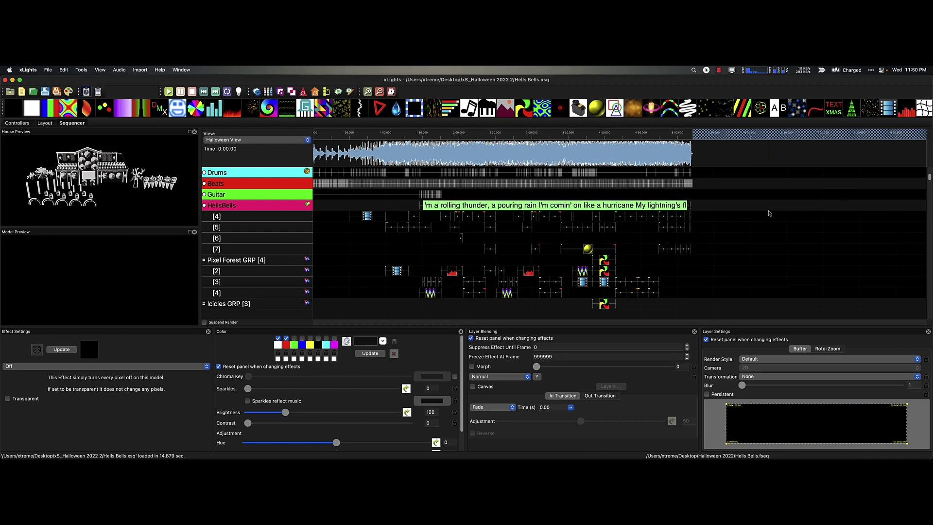
Click effects in the sequencer grid and scroll through the model rows
left_click(744, 230)
left_click(728, 264)
left_click(720, 269)
left_click(644, 266)
scroll(643, 267, "down", 5)
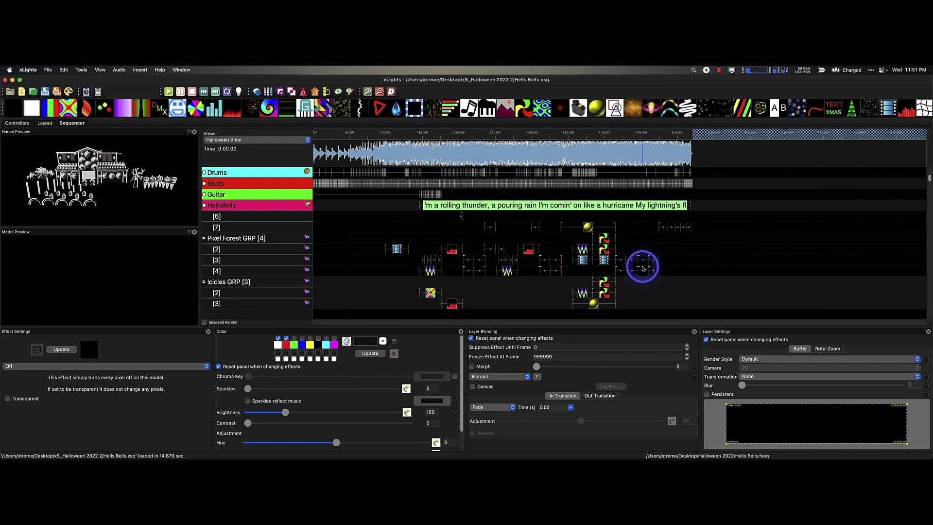
scroll(643, 270, "up", 5)
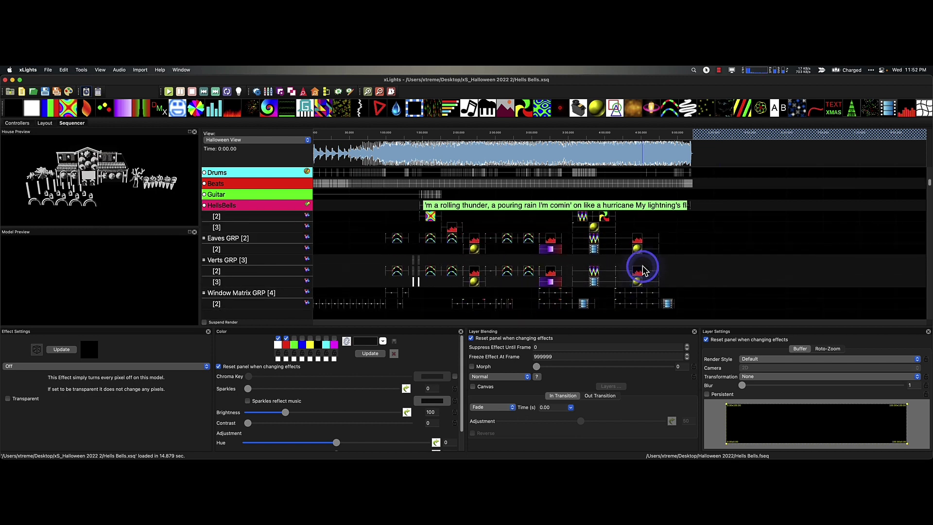
scroll(645, 270, "up", 3)
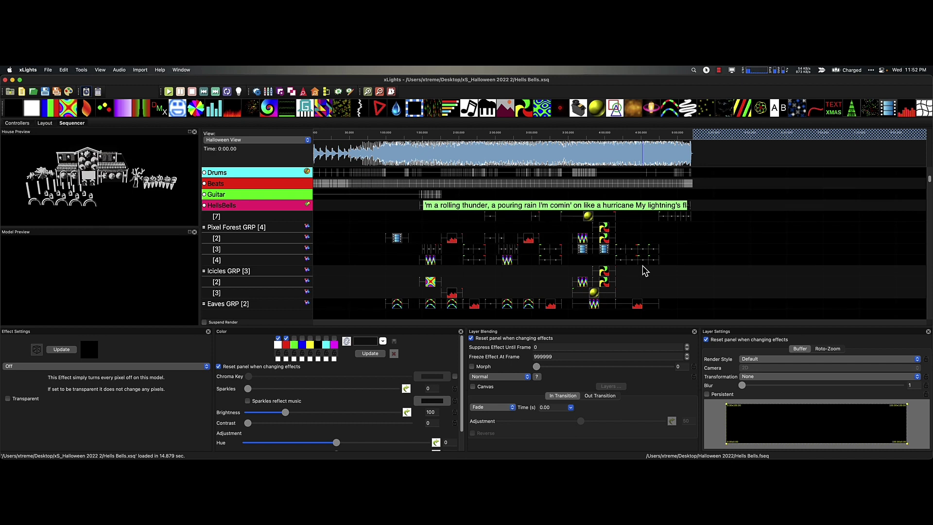
left_click(519, 265)
left_click(503, 278)
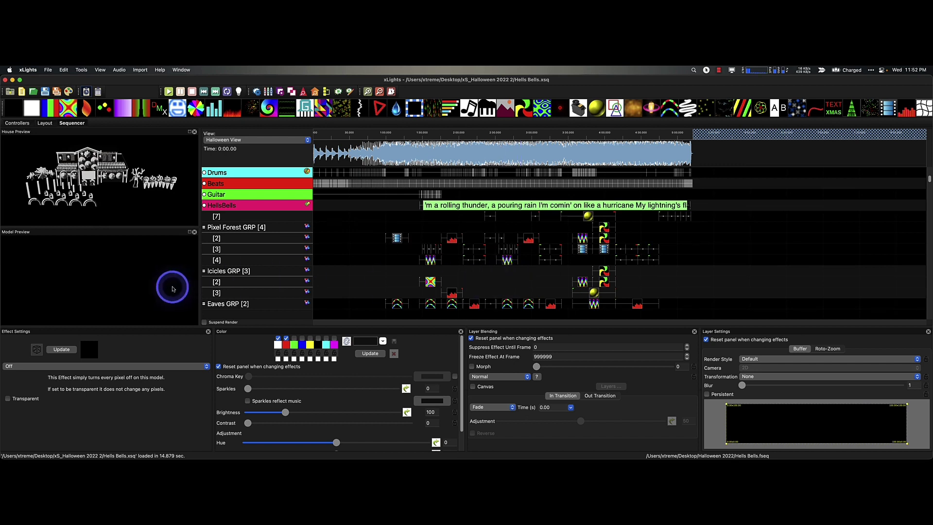
In the Search Effects panel, search <<ALL>> models for 'candle' and scroll the results
left_click(100, 70)
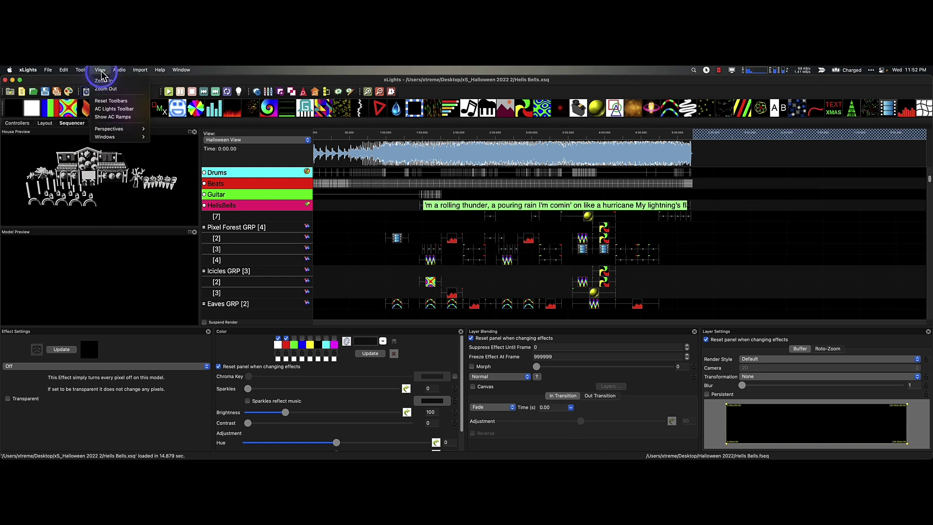
mouse_move(113, 136)
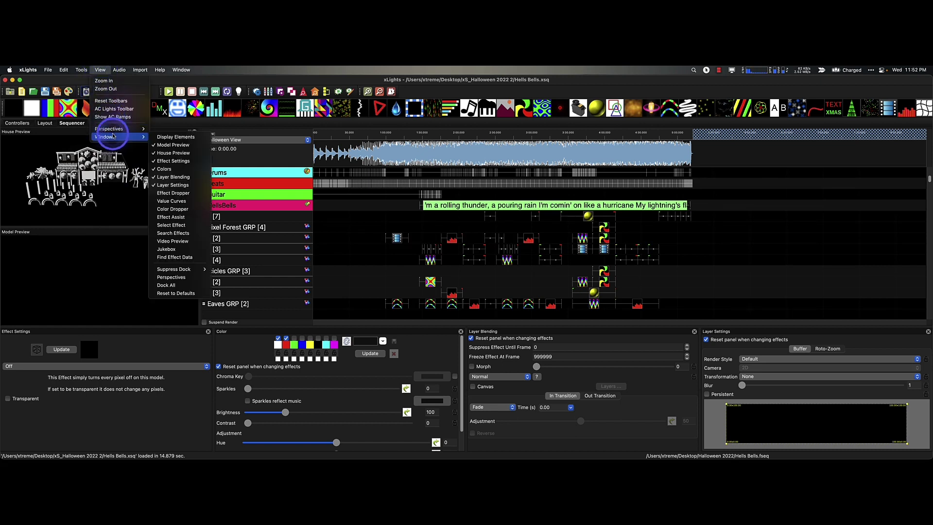
left_click(184, 234)
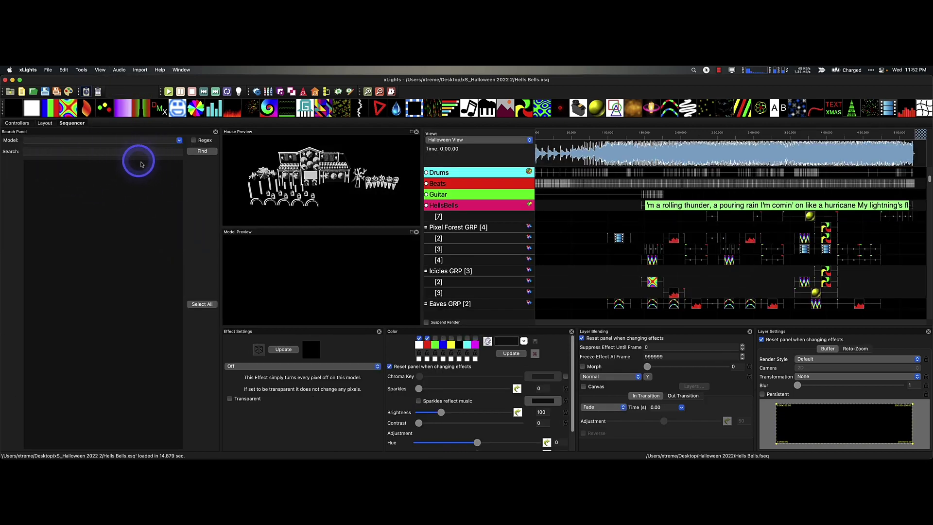
left_click(179, 140)
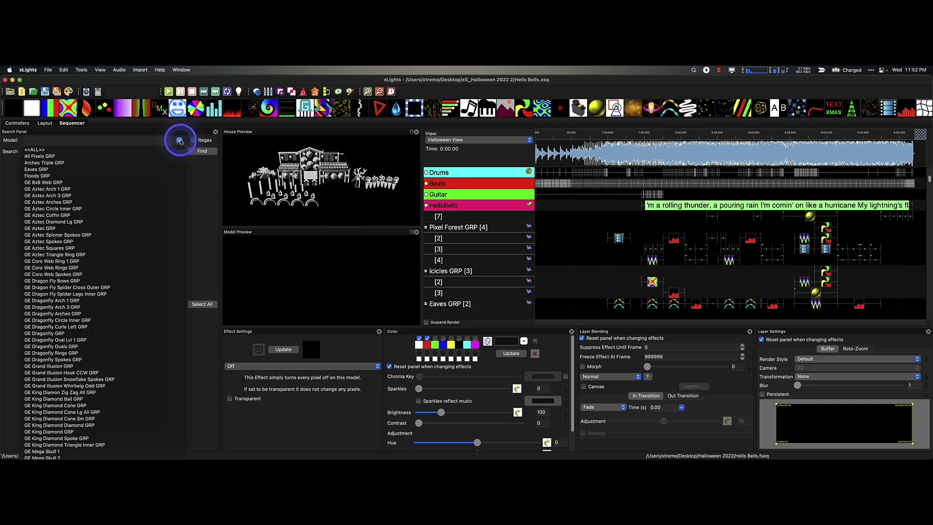
left_click(147, 152)
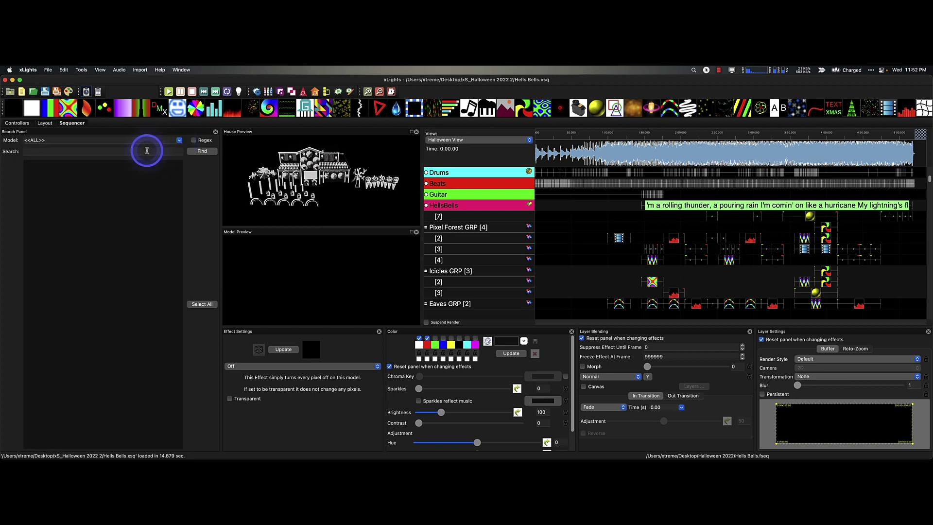
left_click(147, 150)
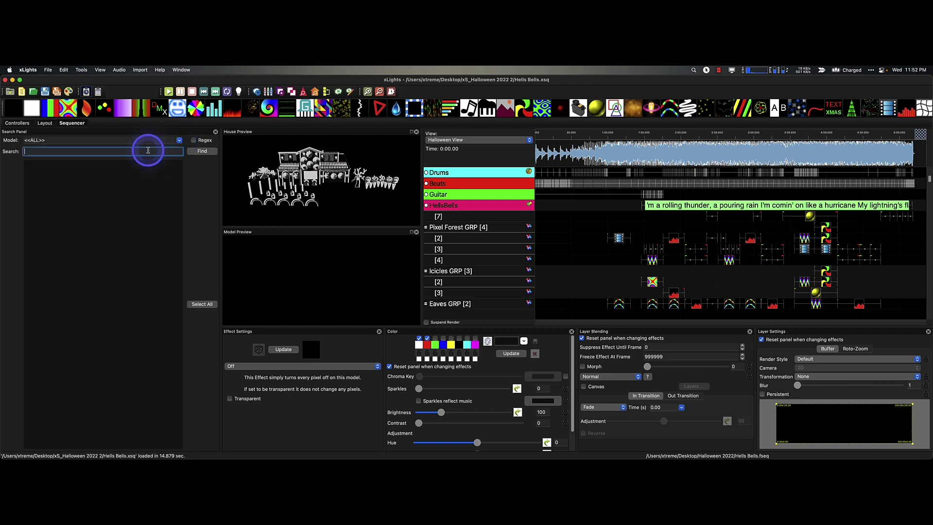
type("candle")
left_click(201, 152)
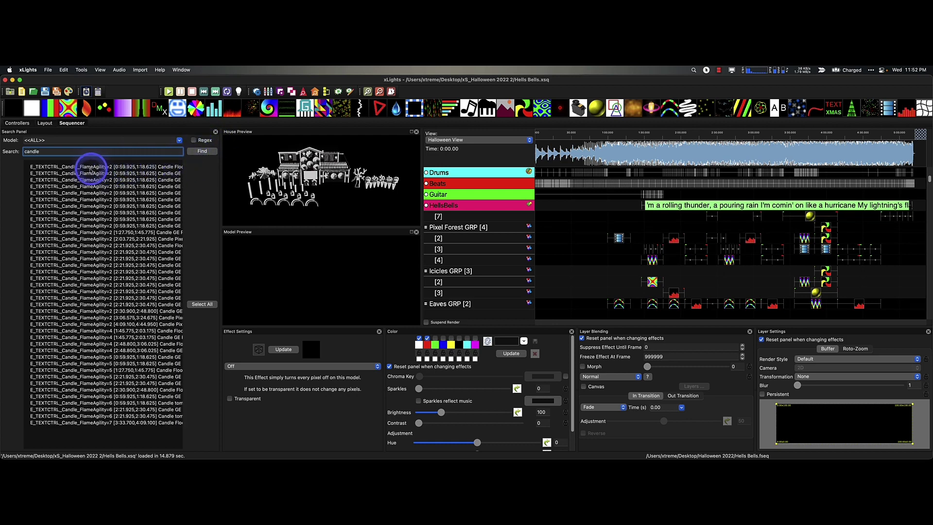
scroll(719, 272, "down", 5)
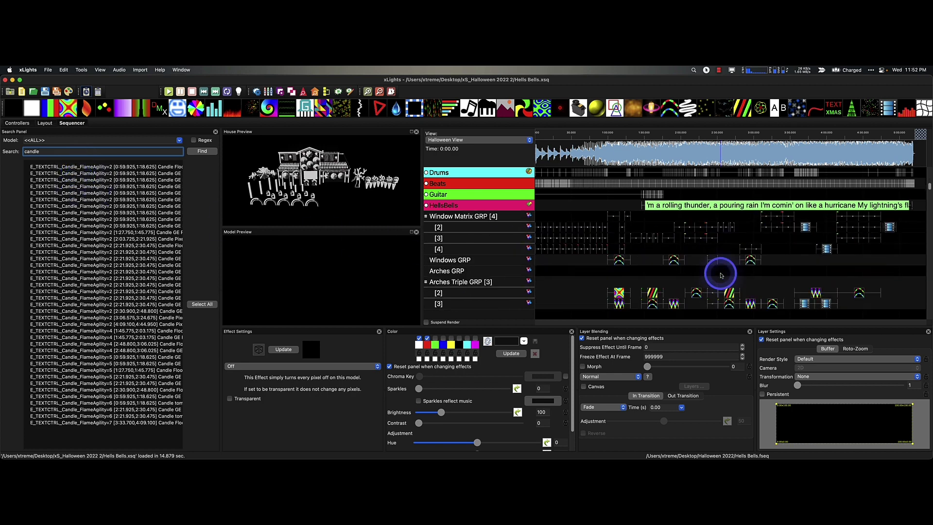
scroll(721, 276, "down", 3)
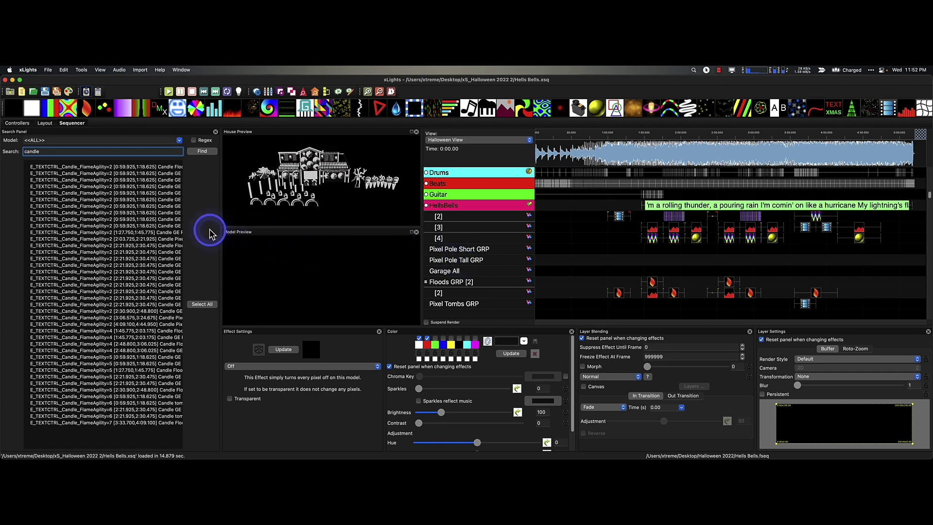
Choose Show All Effects from the [4] row's context menu, then scroll through the model rows
left_click(470, 239)
right_click(471, 242)
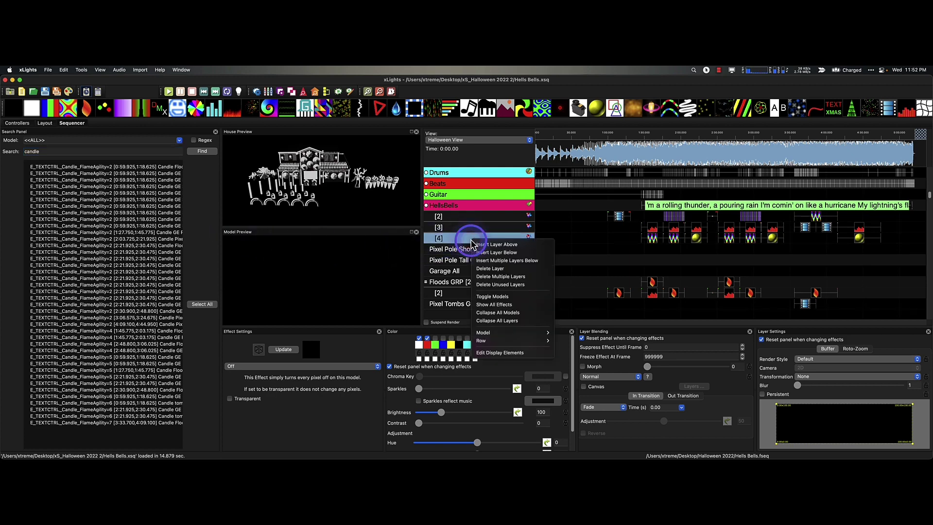
left_click(497, 308)
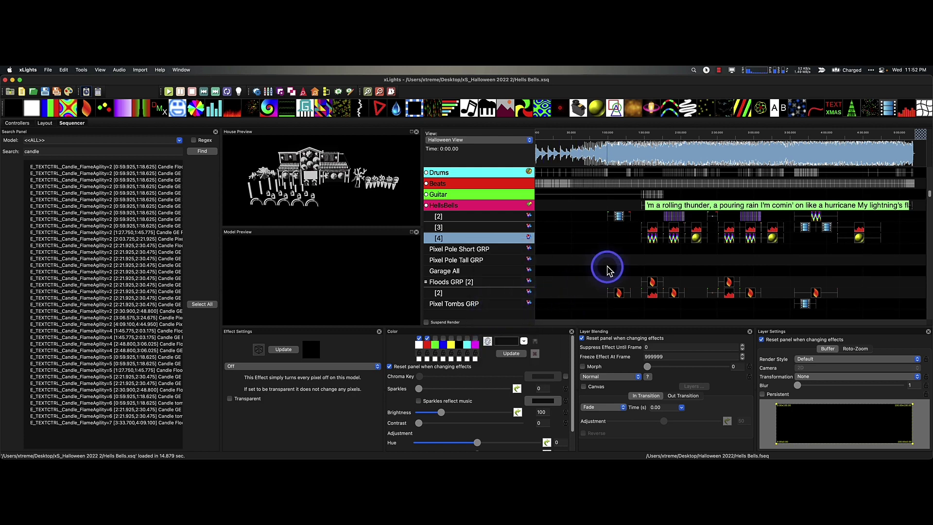
left_click(471, 281)
scroll(577, 283, "down", 2)
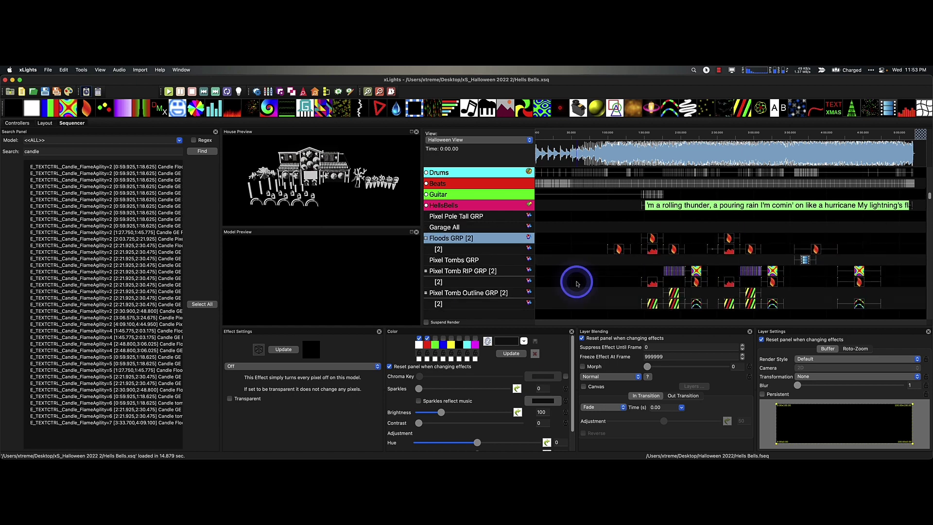
scroll(523, 280, "down", 5)
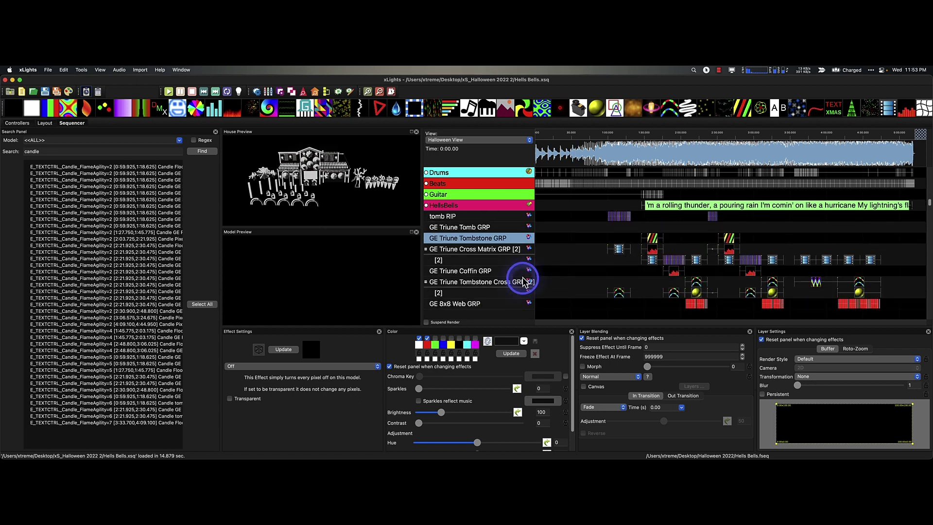
scroll(523, 282, "up", 5)
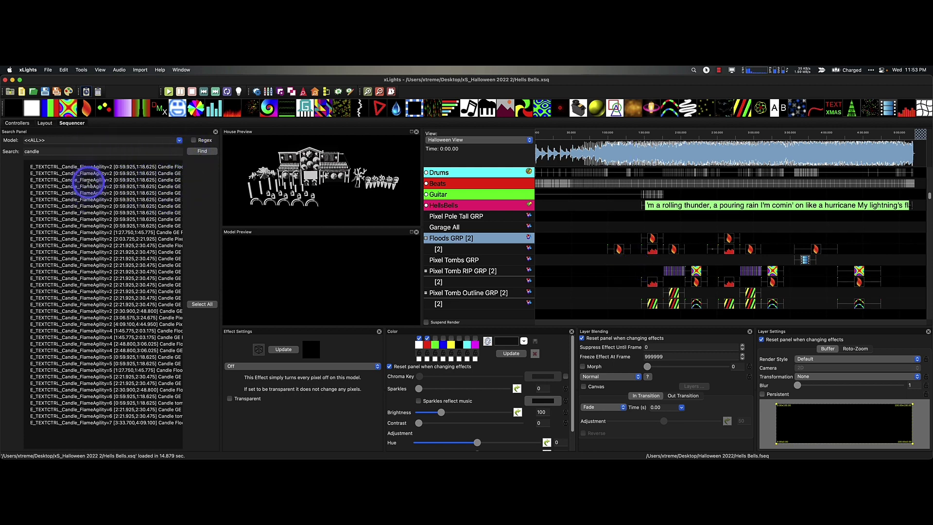
Select all Candle effects found by the search and move the play position
left_click(198, 304)
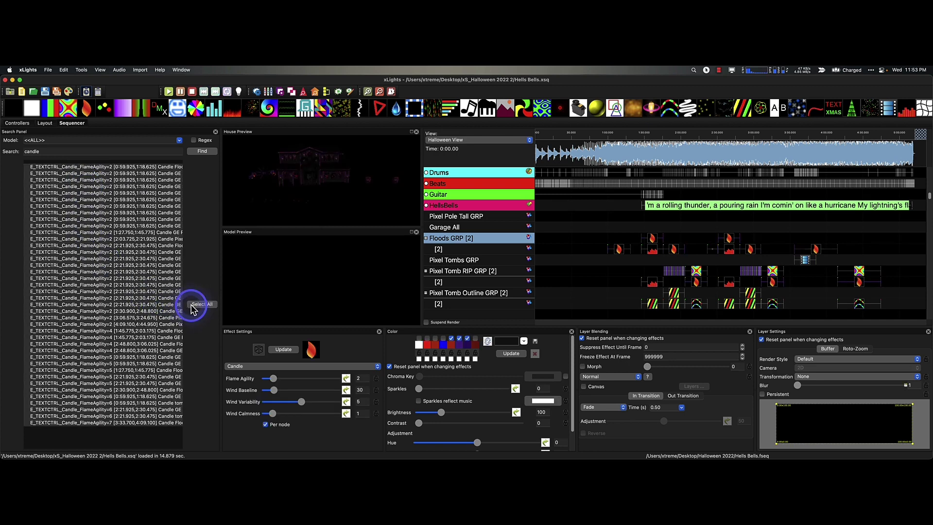
scroll(724, 254, "down", 5)
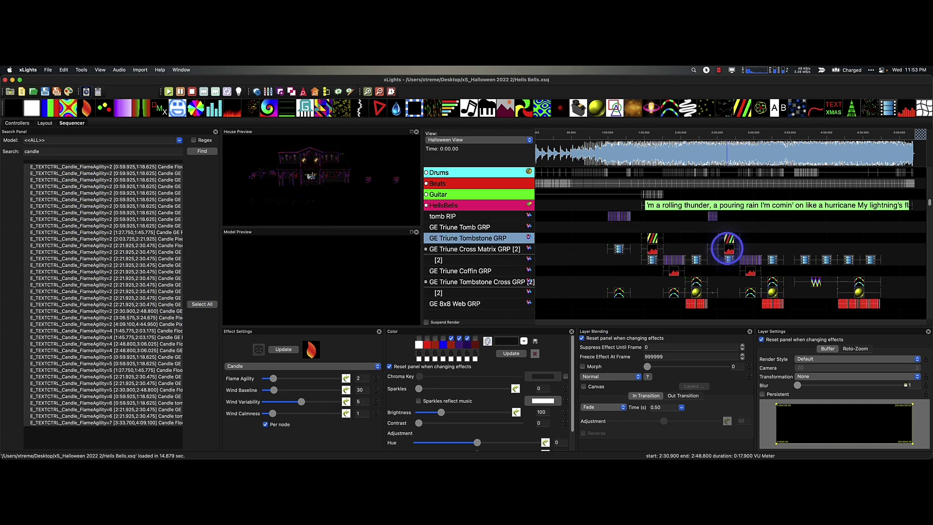
scroll(720, 255, "down", 2)
scroll(720, 255, "down", 6)
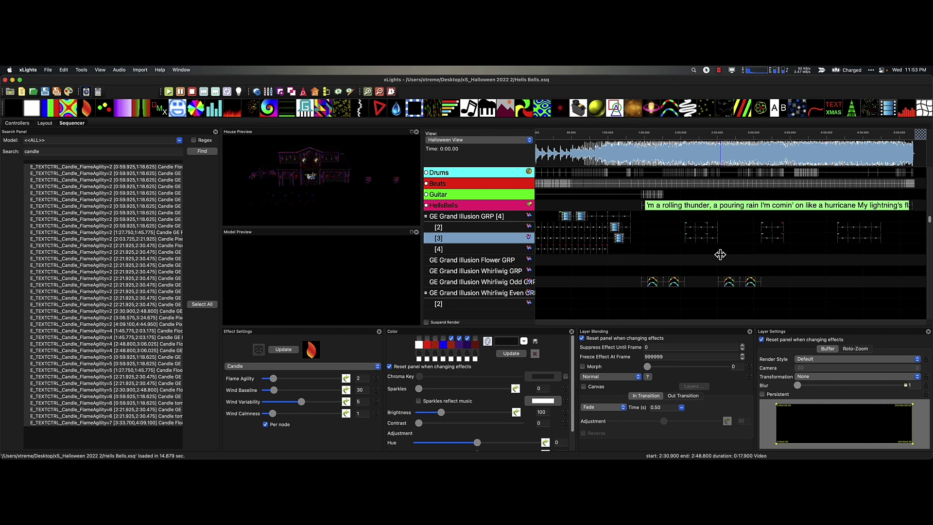
left_click(694, 251)
scroll(694, 251, "up", 5)
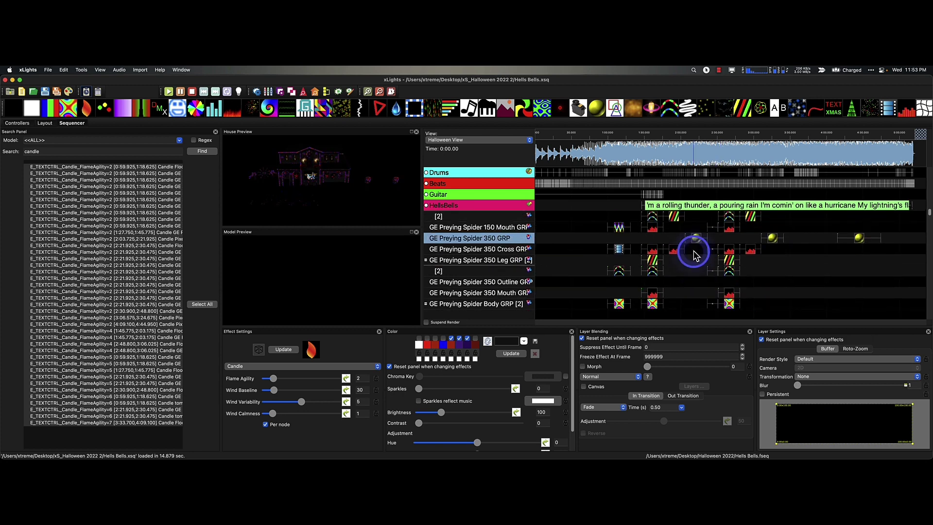
scroll(694, 252, "up", 3)
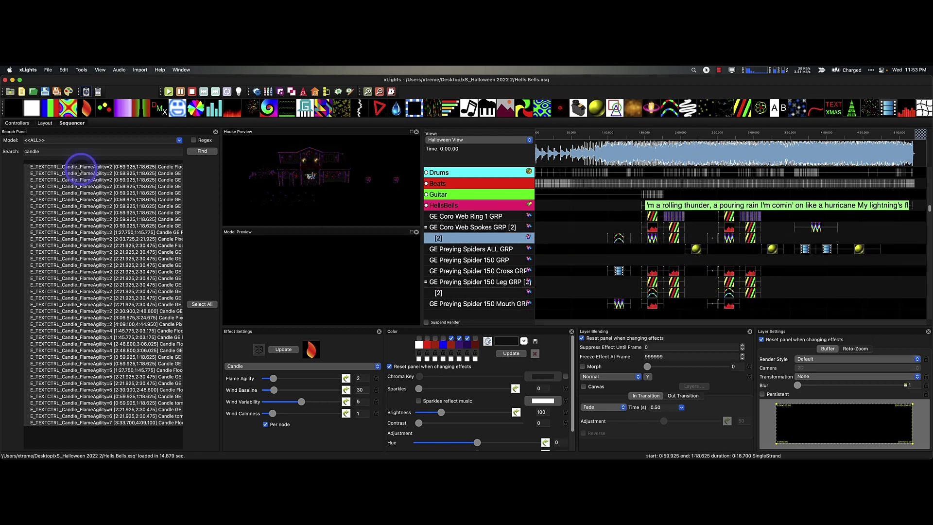
Search for 'fire' and select every matching fire effect in the results
left_click(45, 151)
type("fir")
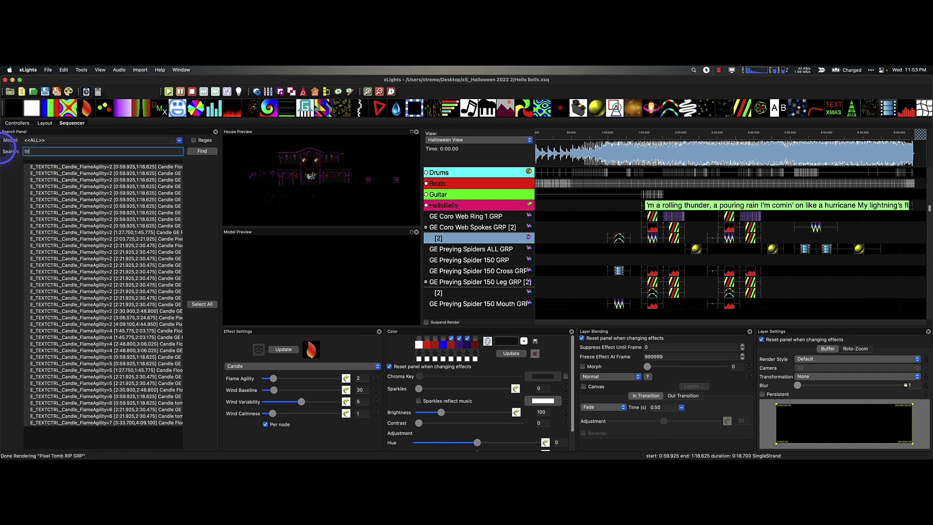
type("e")
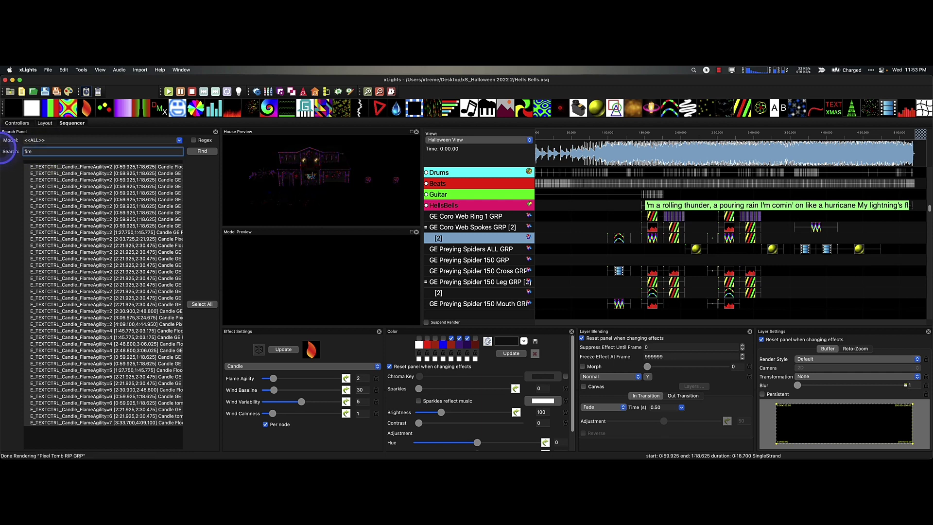
left_click(199, 151)
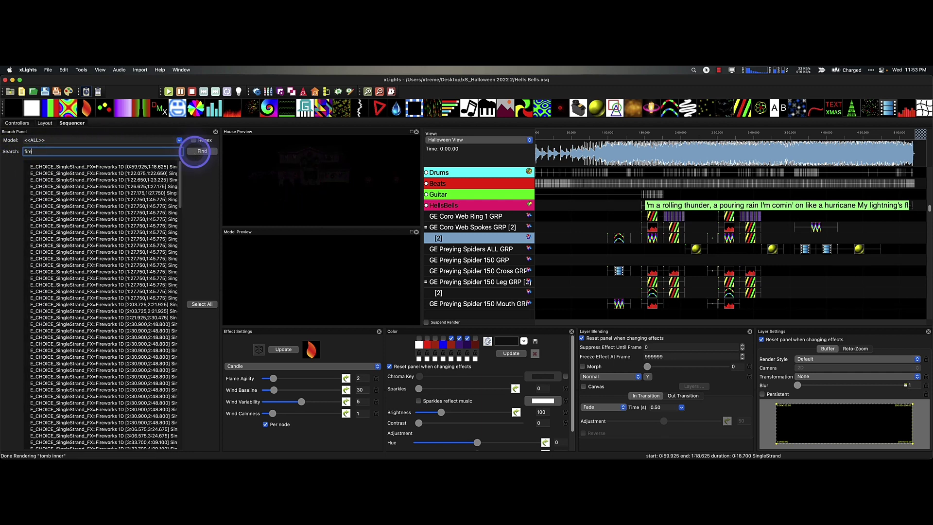
left_click(205, 306)
scroll(722, 271, "down", 10)
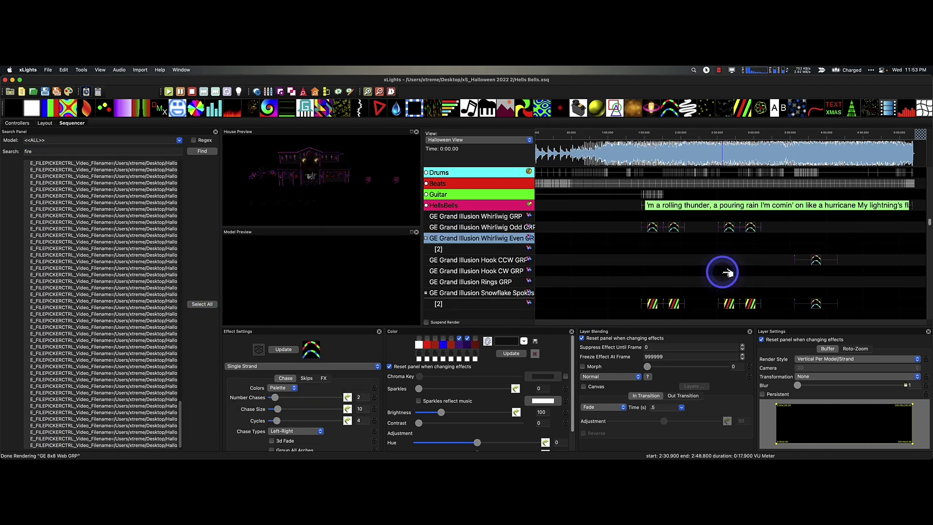
scroll(728, 273, "down", 10)
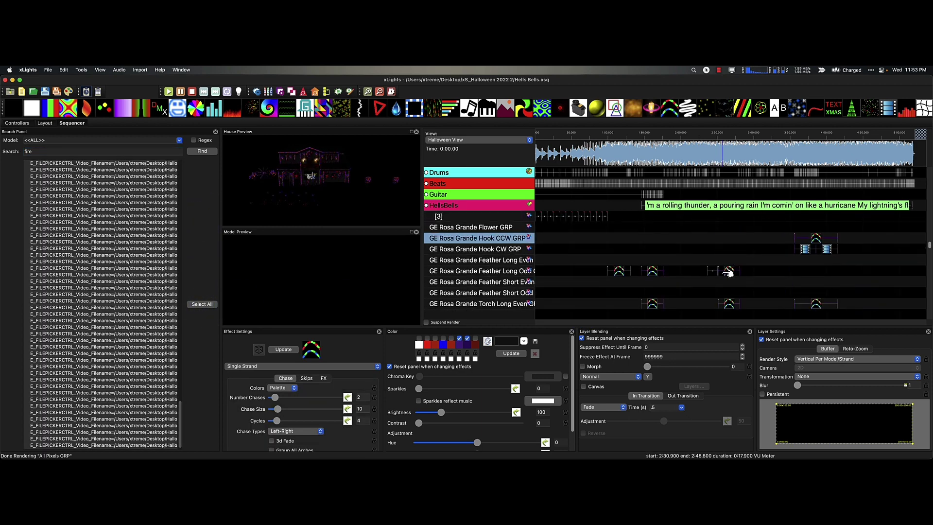
scroll(728, 273, "down", 10)
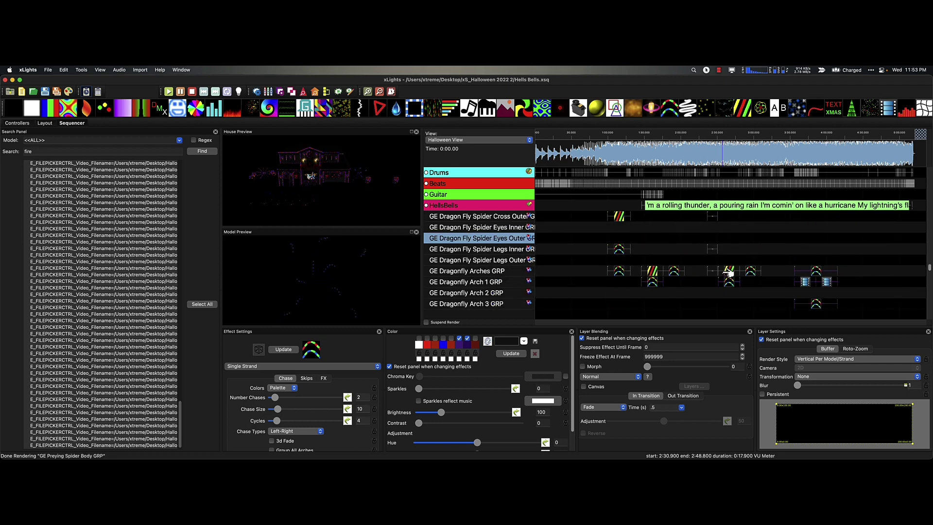
scroll(727, 273, "down", 3)
scroll(727, 273, "down", 4)
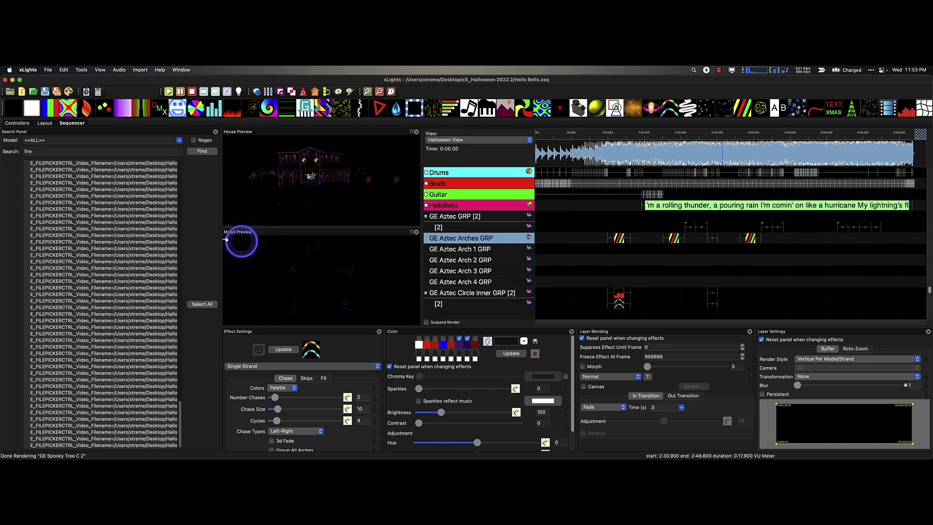
left_click(34, 151)
Re-run the candle and 'fire' searches, confirming both return no results
type("candle")
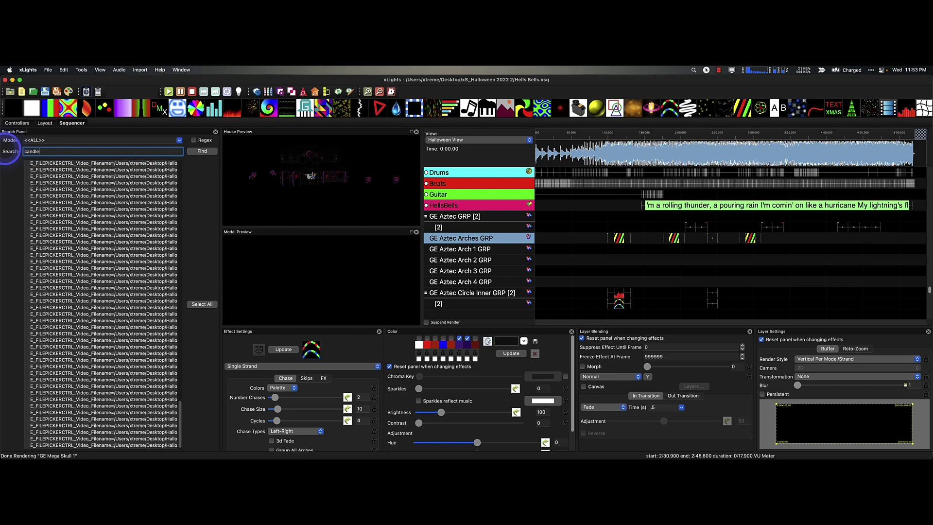
left_click(201, 153)
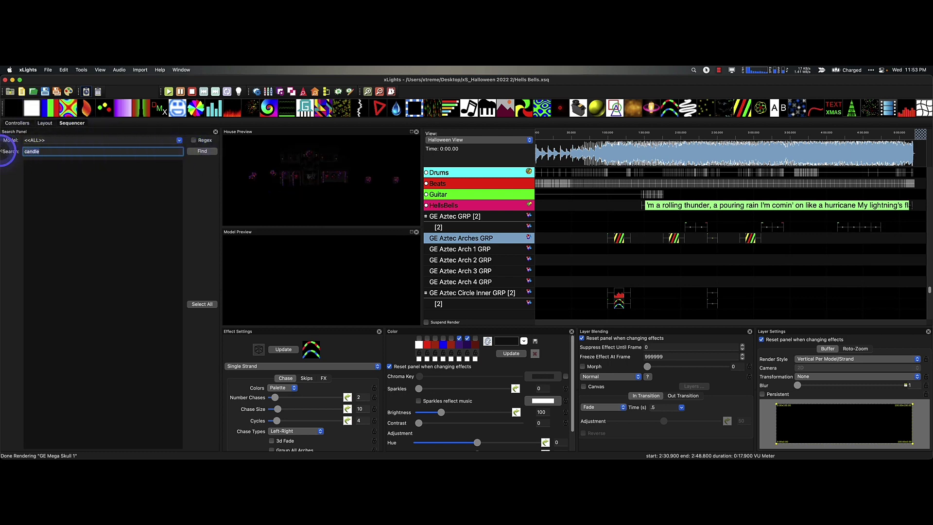
type("fire")
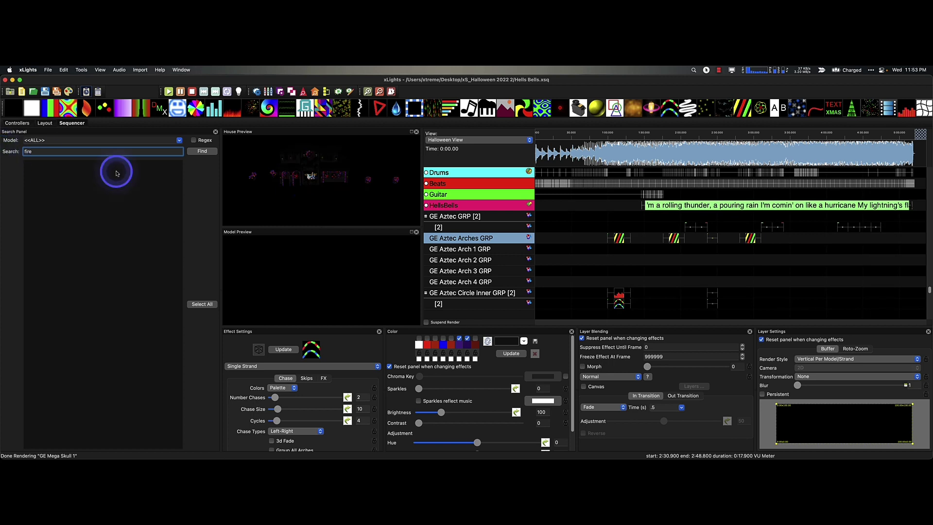
left_click(208, 152)
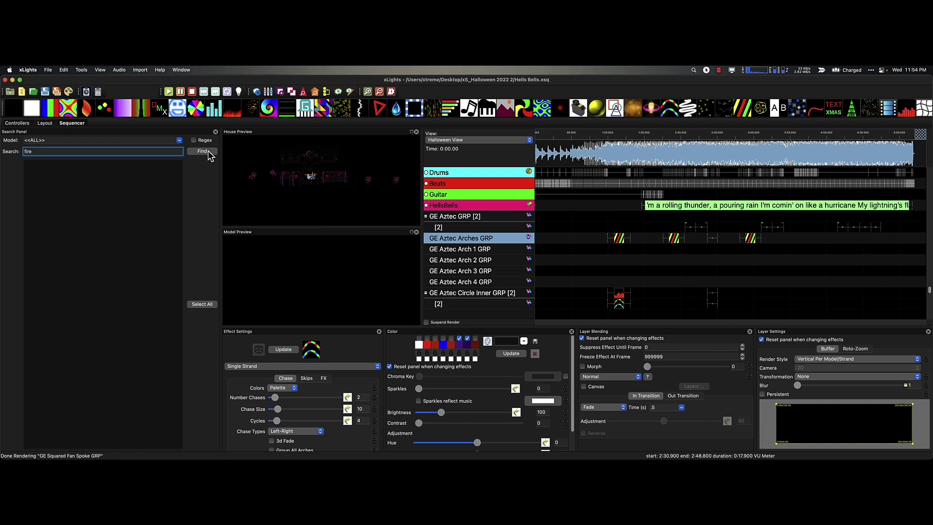
left_click(528, 261)
scroll(739, 281, "down", 5)
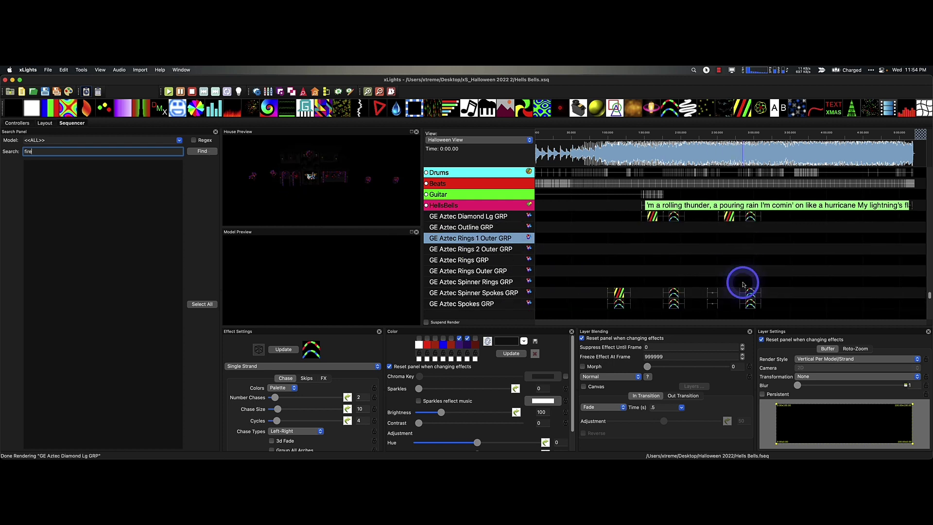
scroll(761, 282, "down", 10)
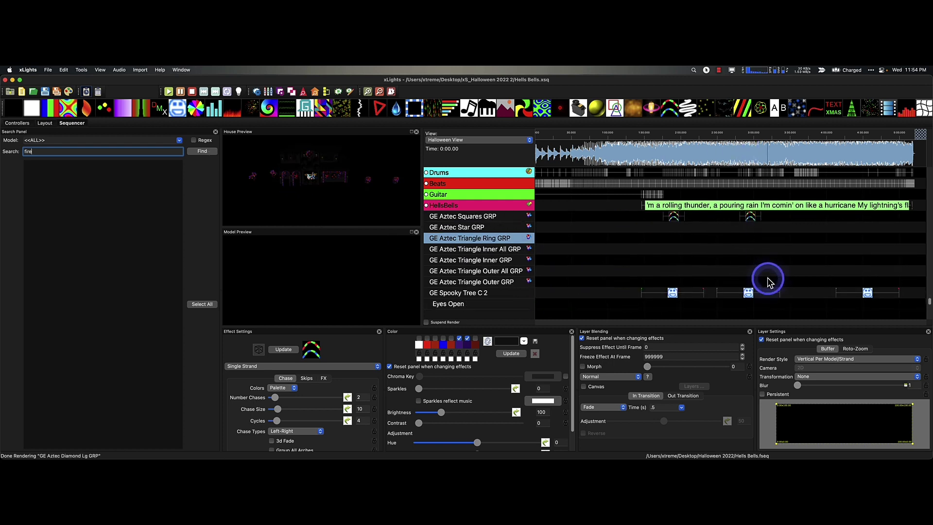
scroll(768, 280, "down", 3)
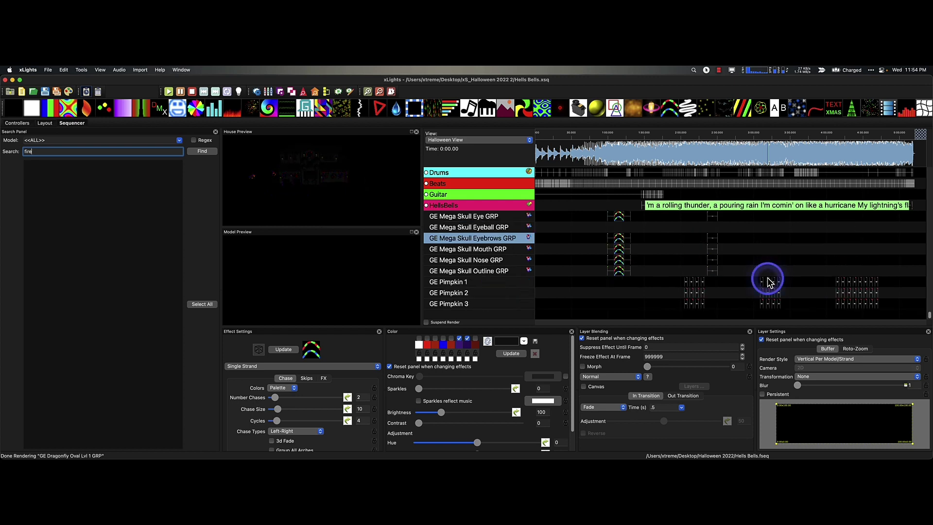
scroll(766, 279, "up", 8)
scroll(762, 279, "up", 3)
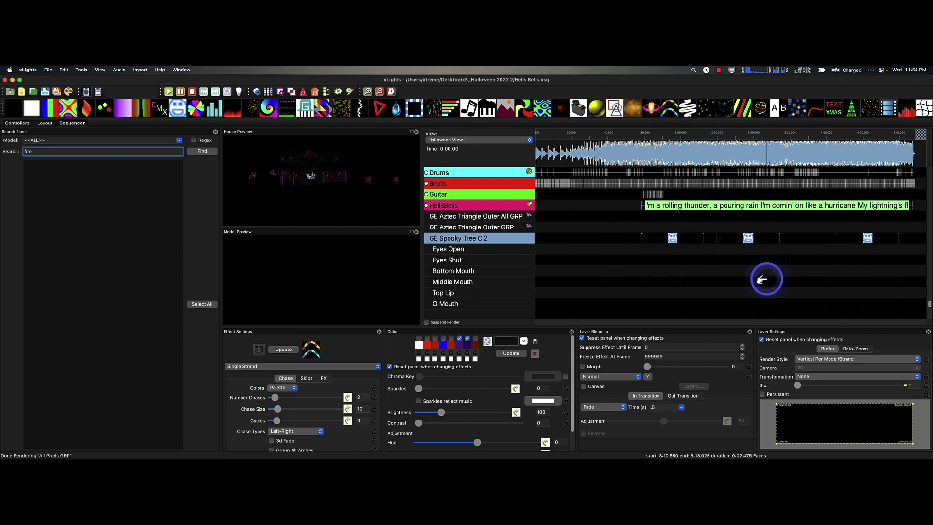
left_click(765, 280)
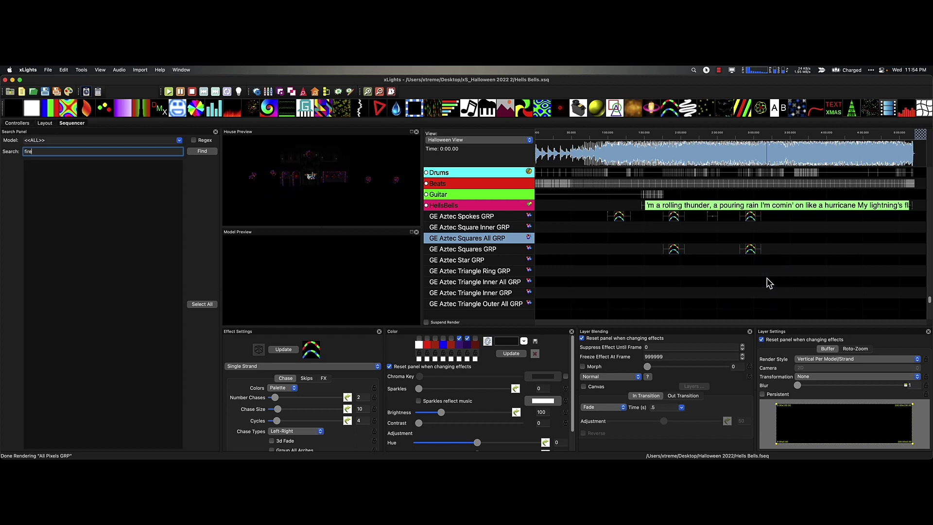
left_click(766, 279)
left_click(629, 289)
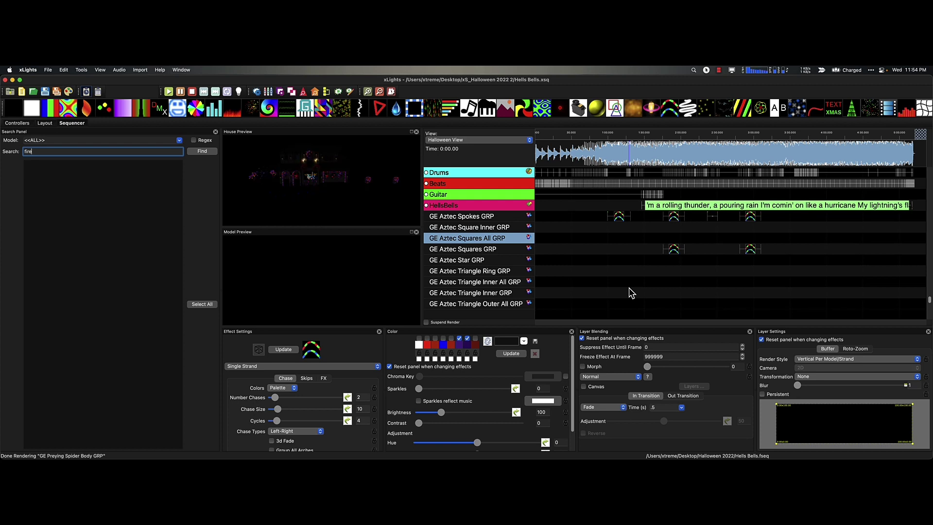
scroll(630, 292, "down", 3)
scroll(630, 292, "up", 3)
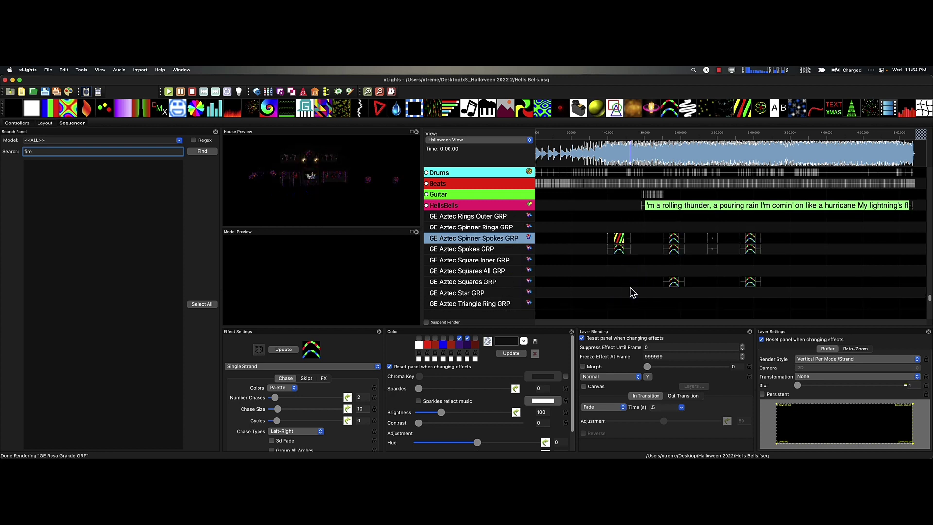
scroll(630, 292, "up", 1)
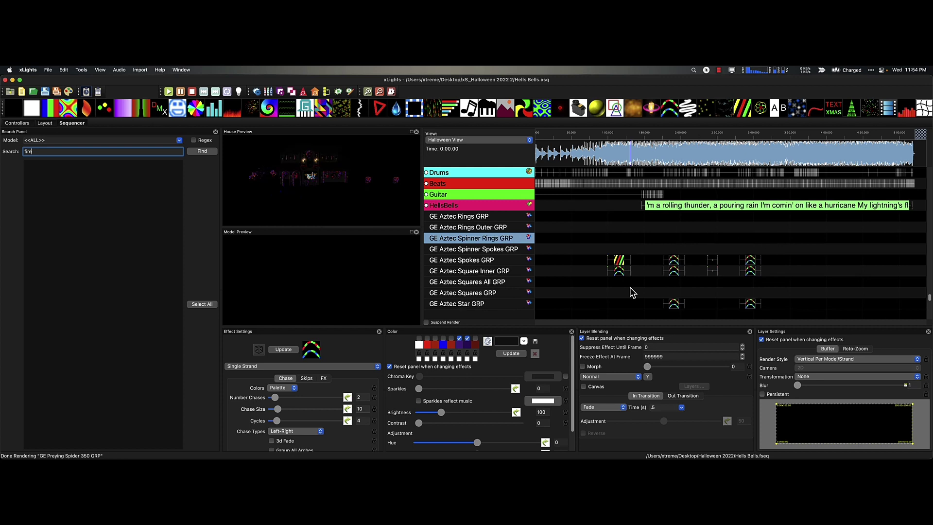
scroll(631, 285, "up", 1)
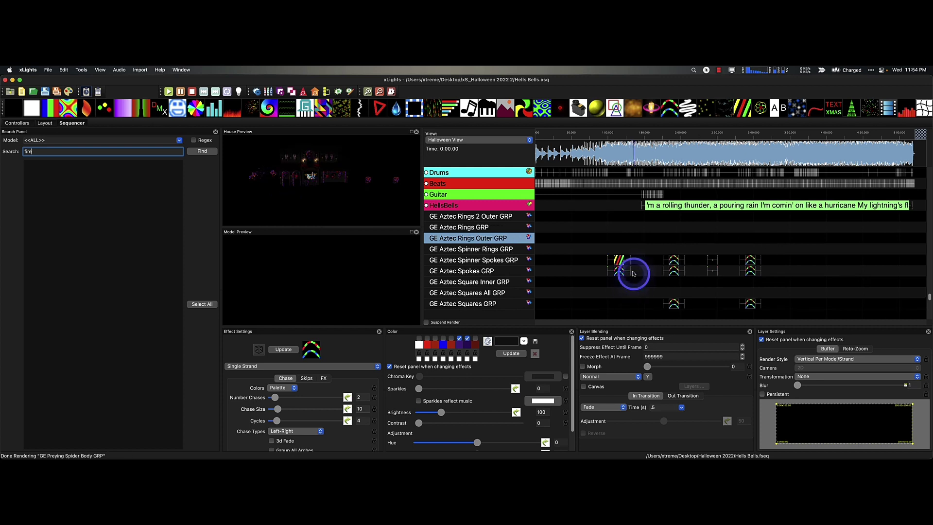